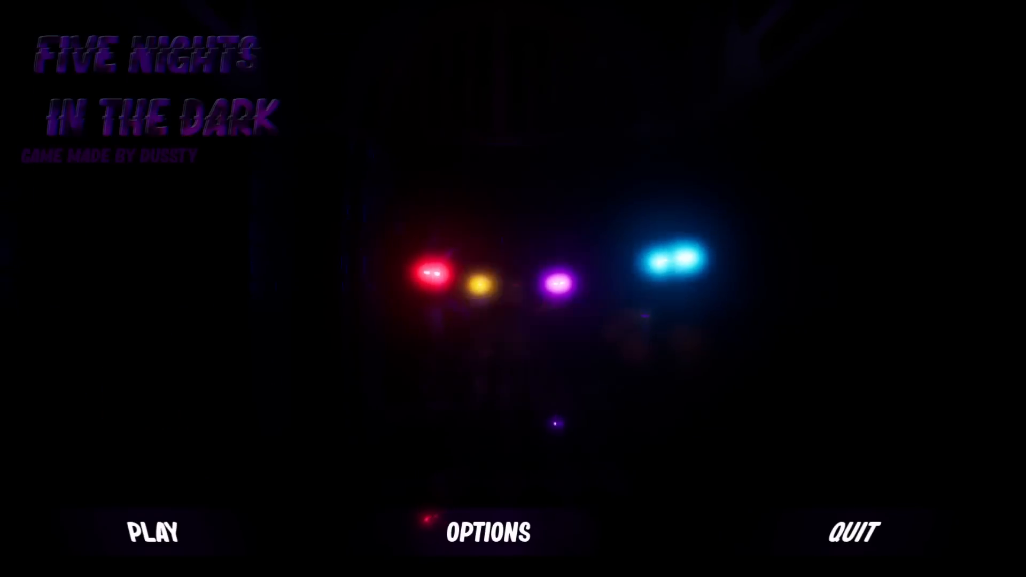
left_click(153, 533)
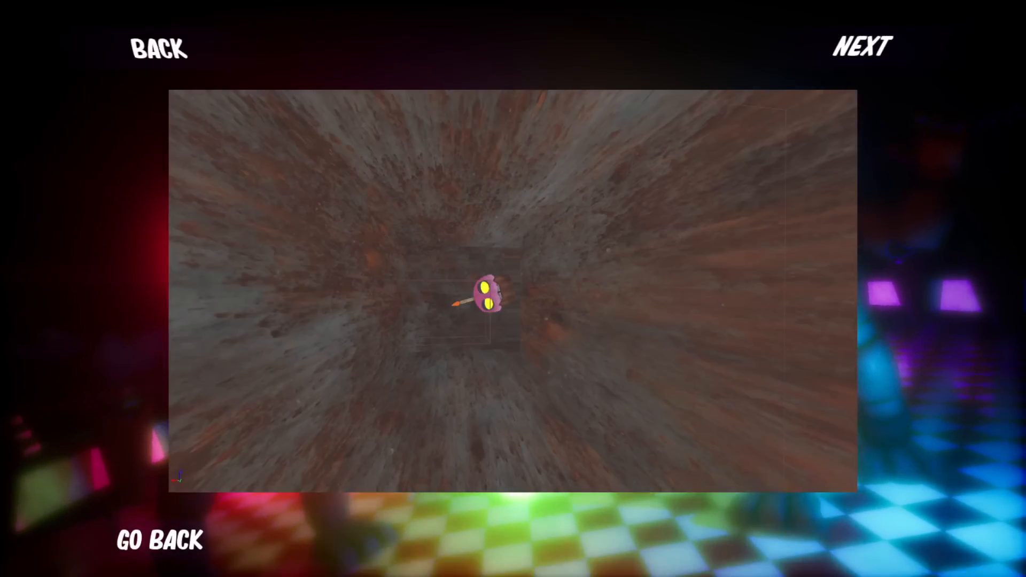
key("Right")
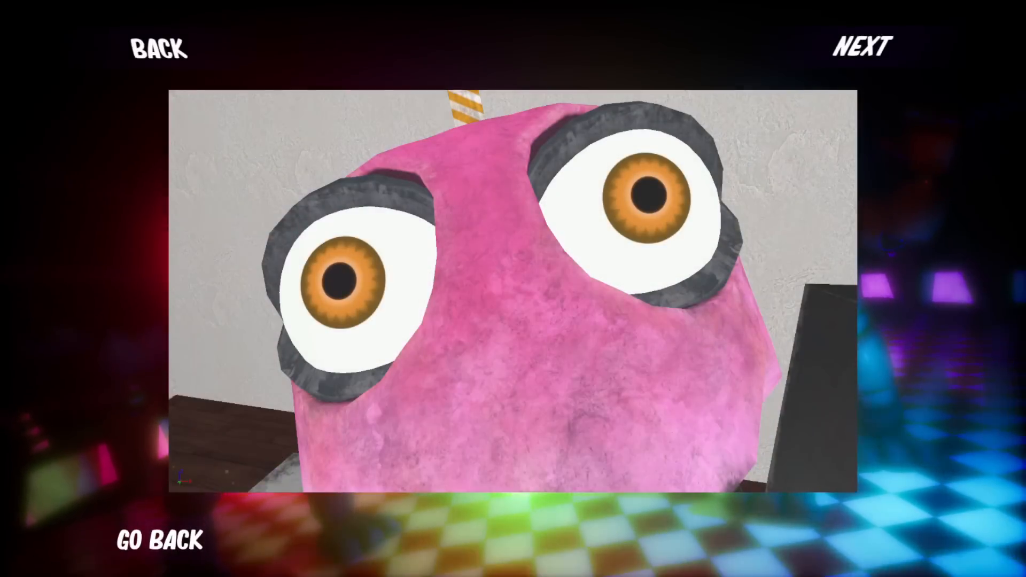
key("Right")
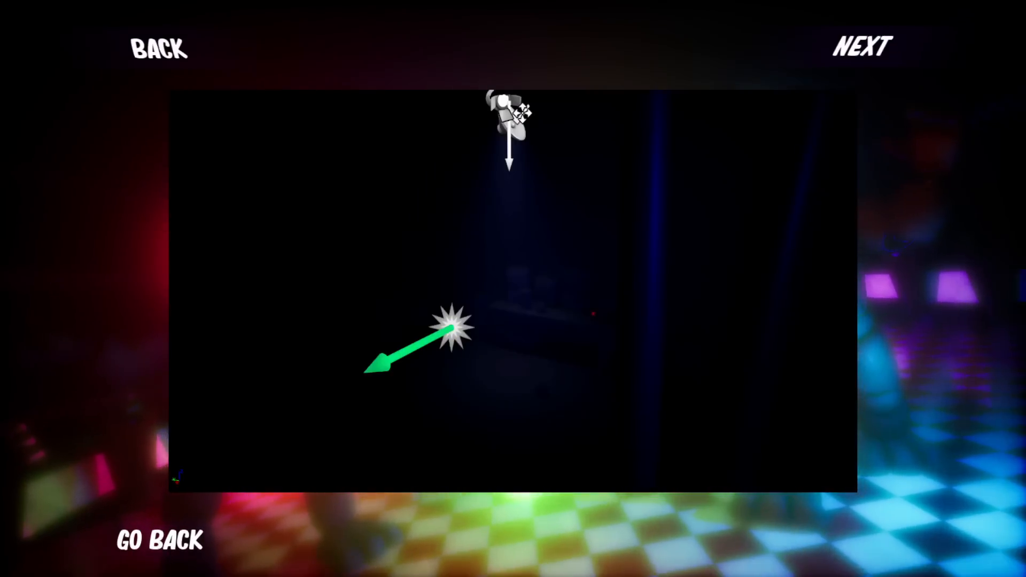
key("Right")
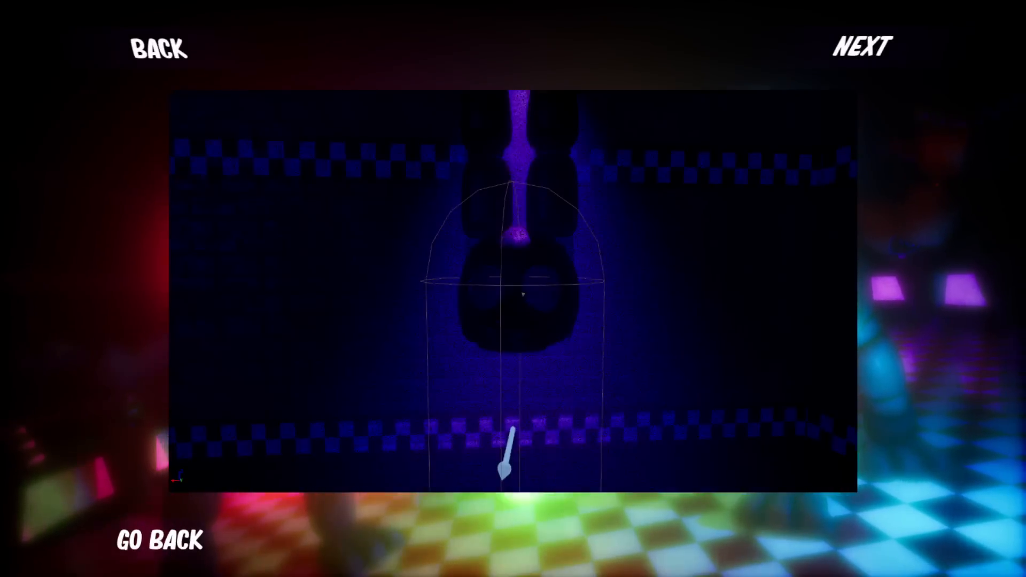